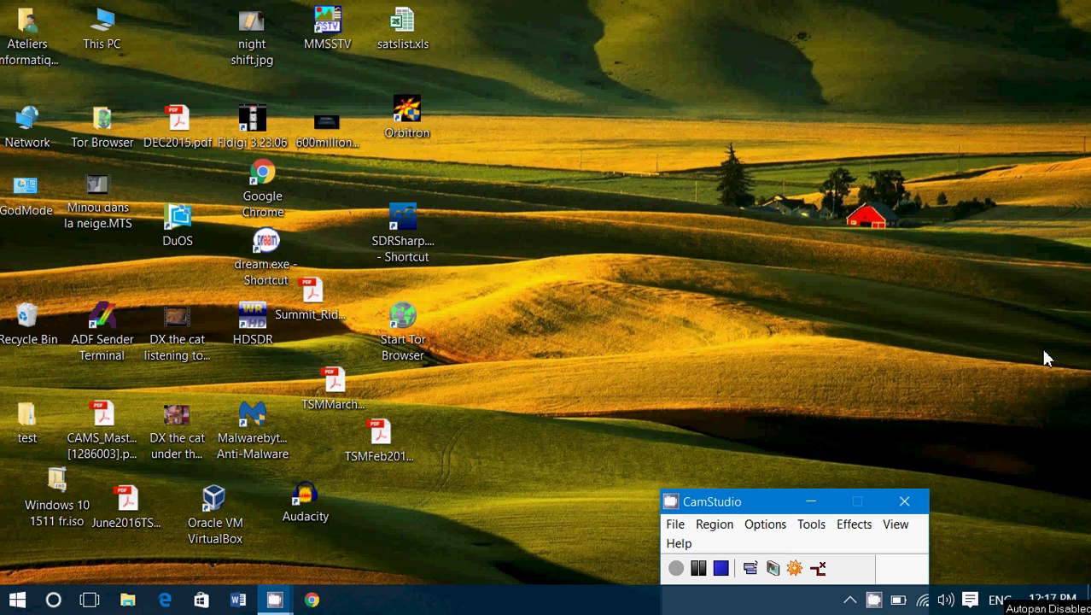
Search Cortana for 'calen' and launch the Calendar app from the best match
{"action": "left_click", "coordinate": [1047, 357]}
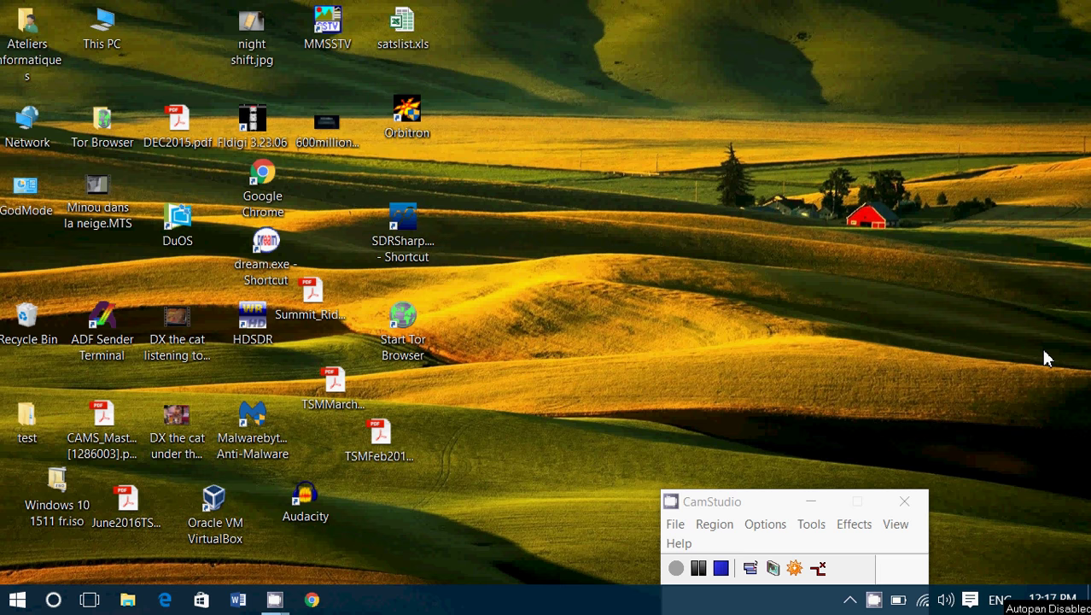
{"action": "left_click", "coordinate": [53, 600]}
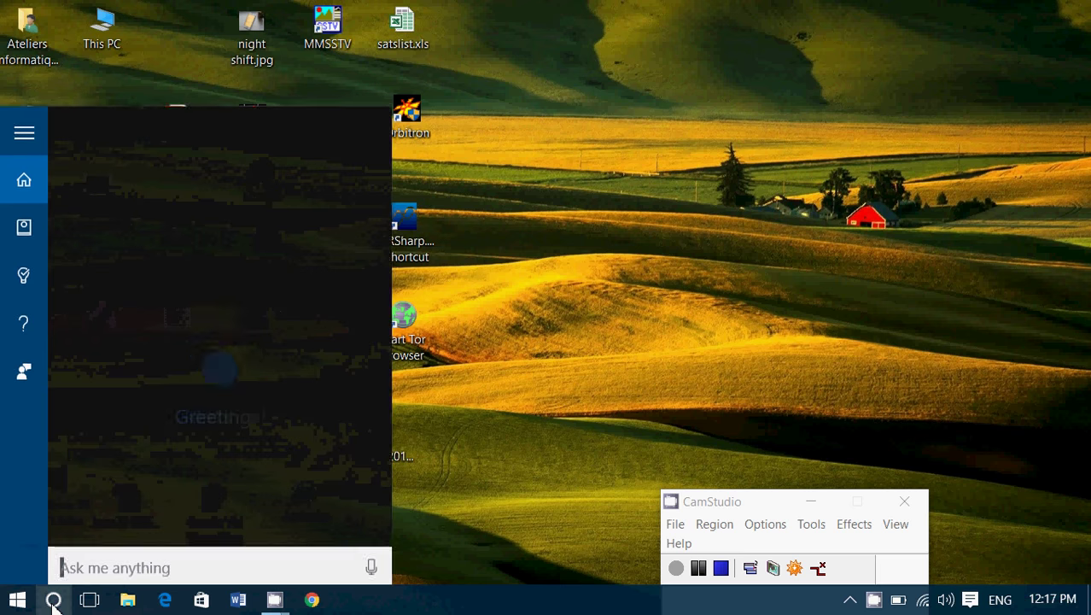
{"action": "type", "text": "calen"}
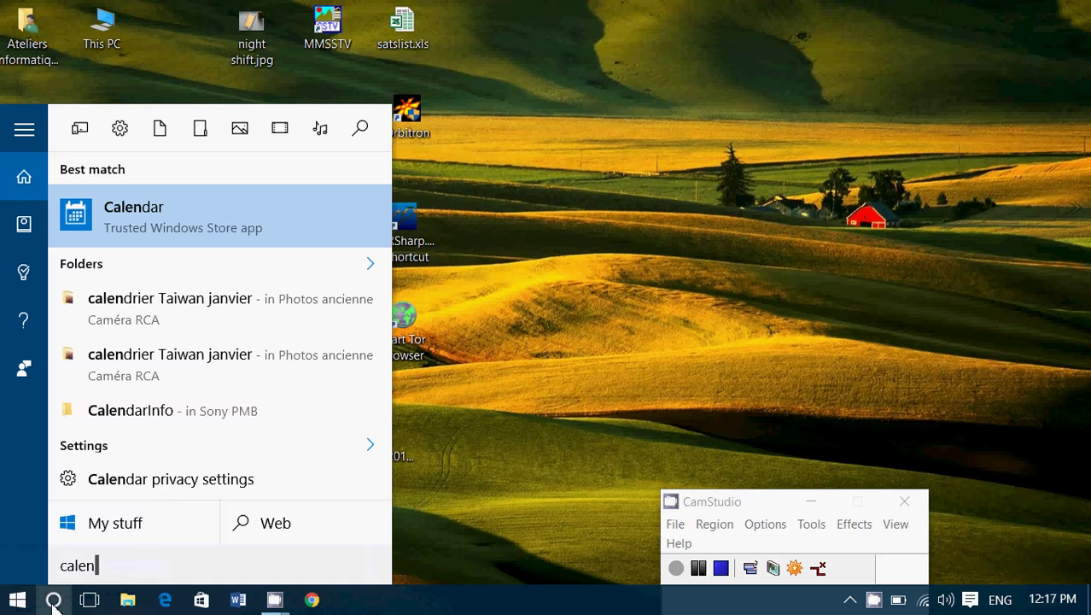
{"action": "left_click", "coordinate": [176, 233]}
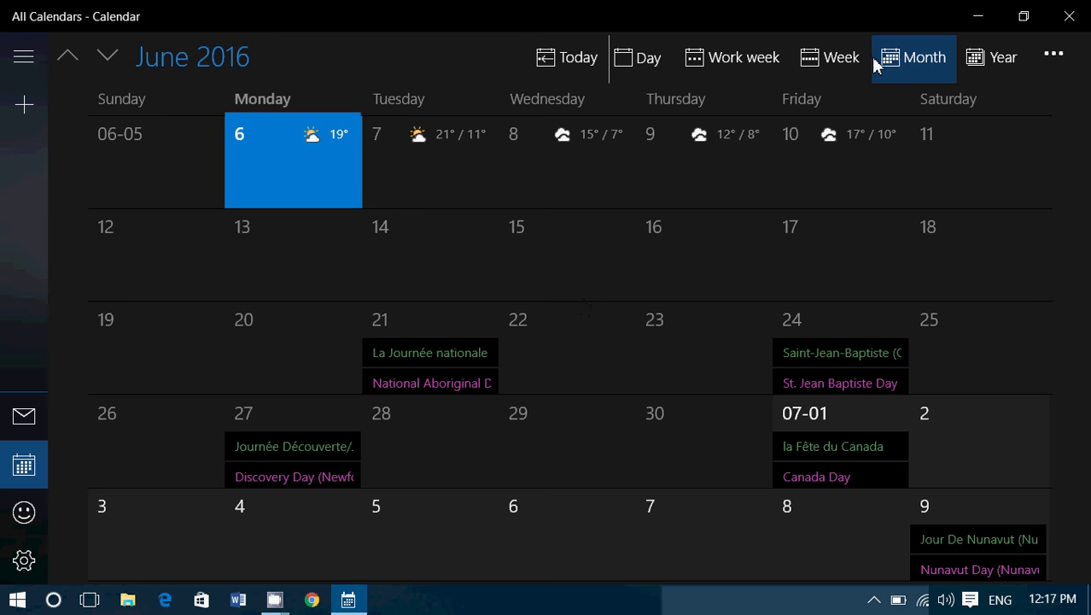
{"action": "left_click", "coordinate": [894, 57]}
{"action": "left_click", "coordinate": [835, 60]}
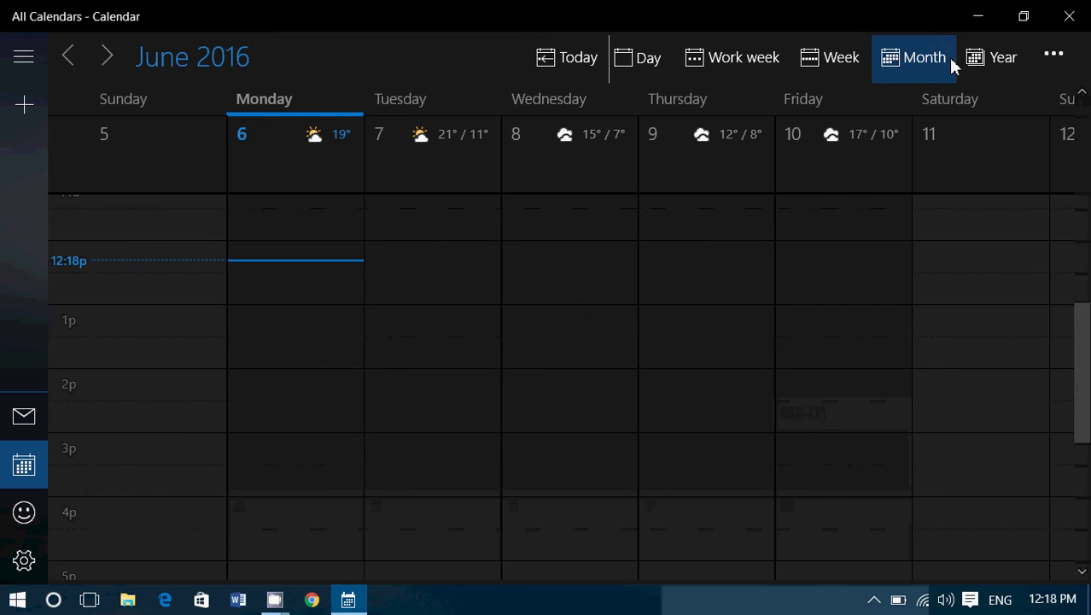
{"action": "left_click", "coordinate": [992, 56]}
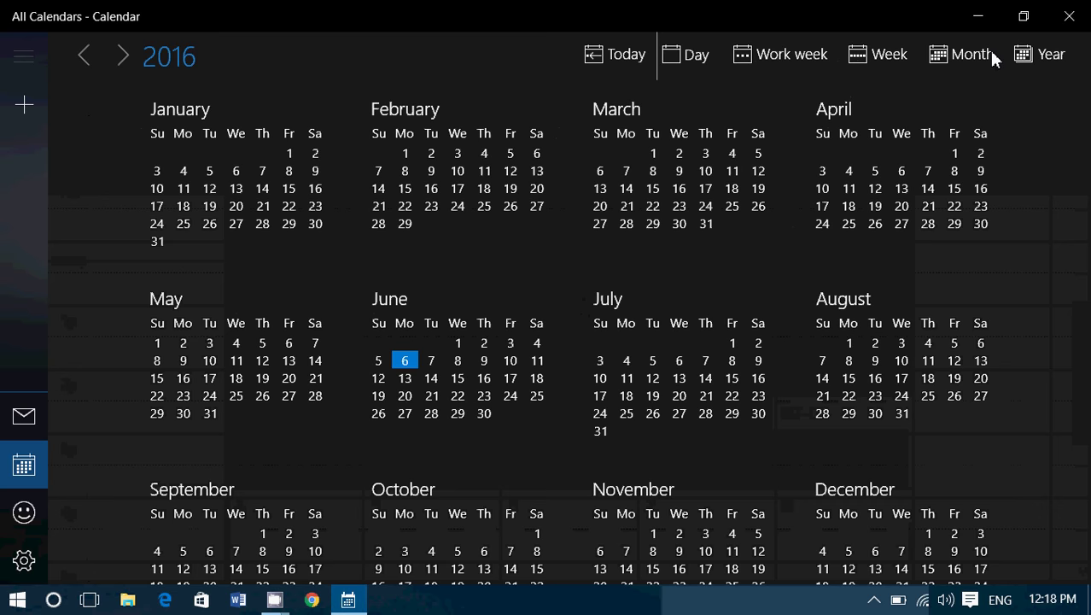
{"action": "left_click", "coordinate": [888, 56]}
{"action": "left_click", "coordinate": [955, 53]}
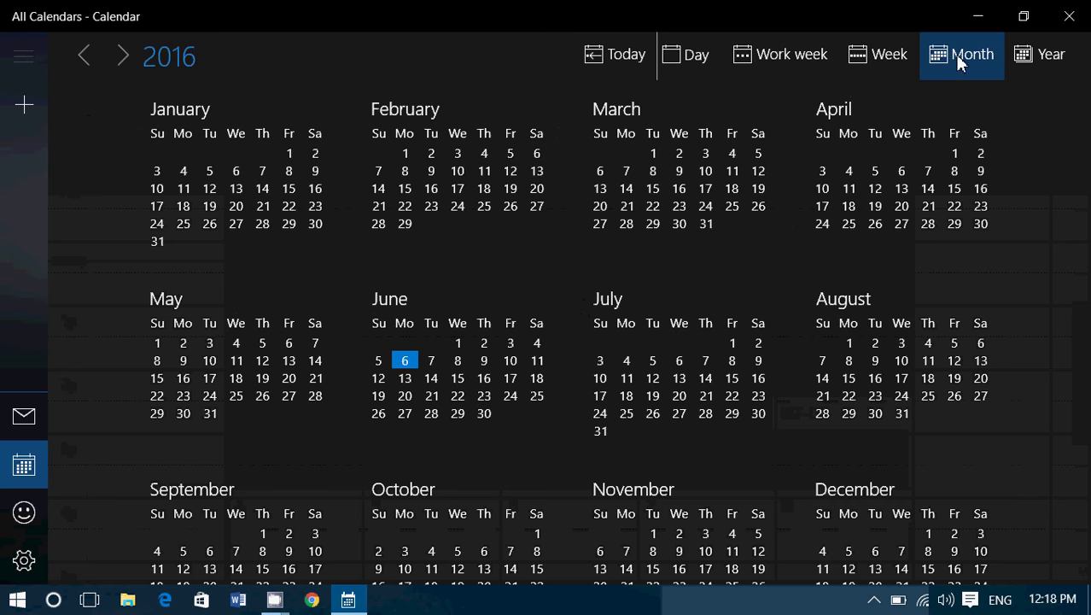
{"action": "left_click", "coordinate": [734, 68]}
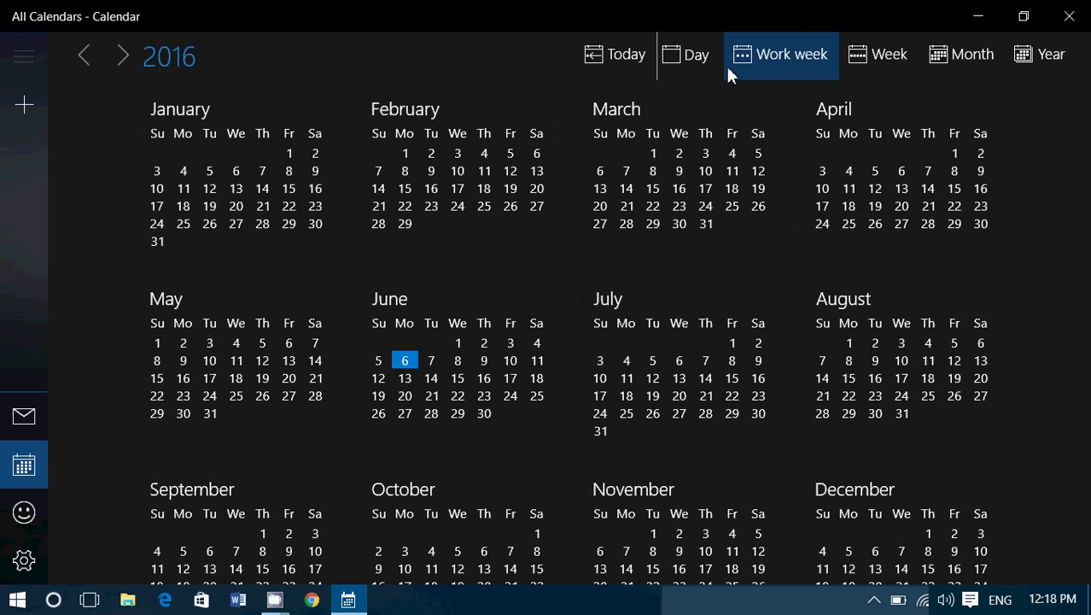
{"action": "left_click", "coordinate": [944, 56]}
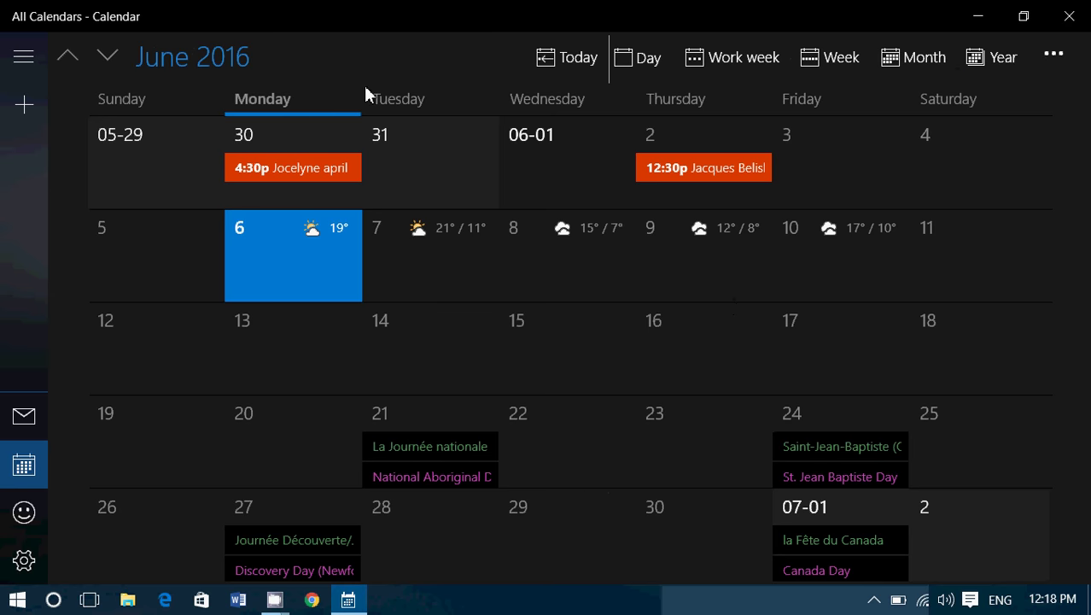
Page through the months to July 2016 and begin a new event in the Friday 15 cell
{"action": "left_click", "coordinate": [111, 65]}
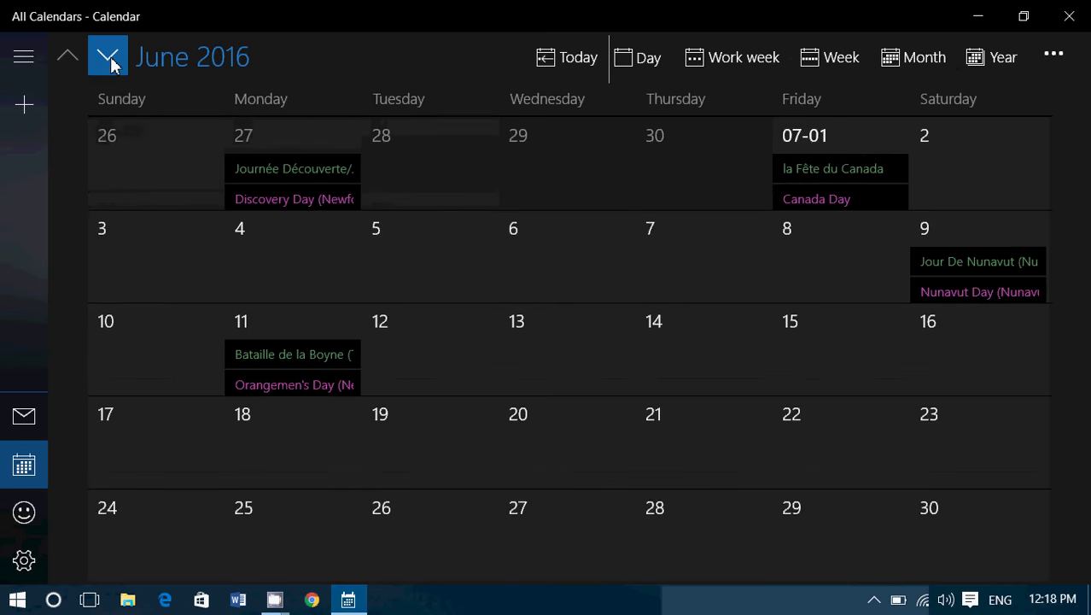
{"action": "left_click", "coordinate": [110, 66]}
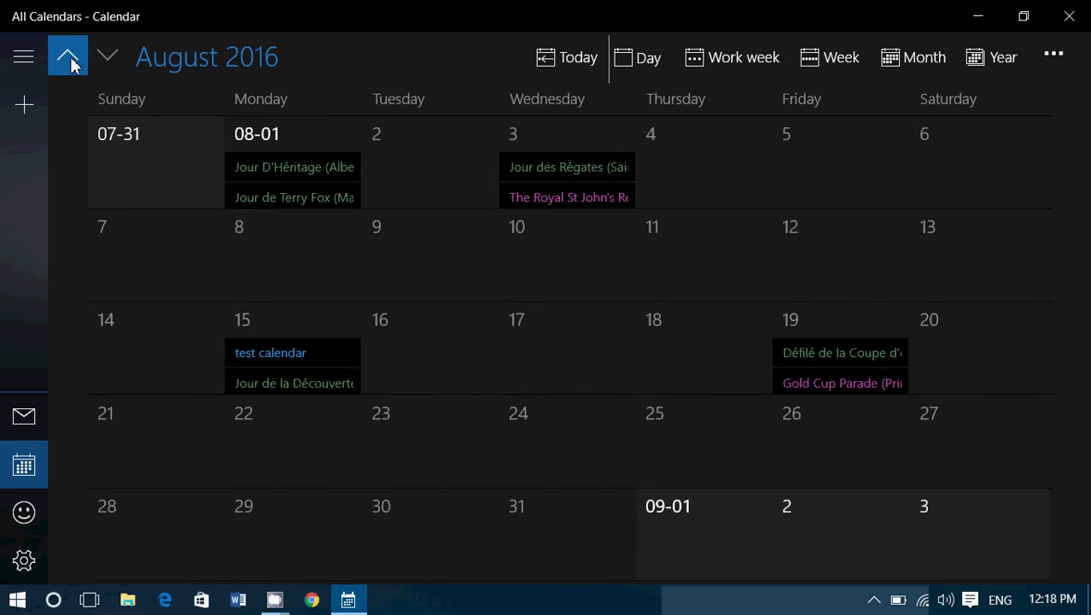
{"action": "left_click", "coordinate": [70, 62]}
{"action": "left_click", "coordinate": [70, 62]}
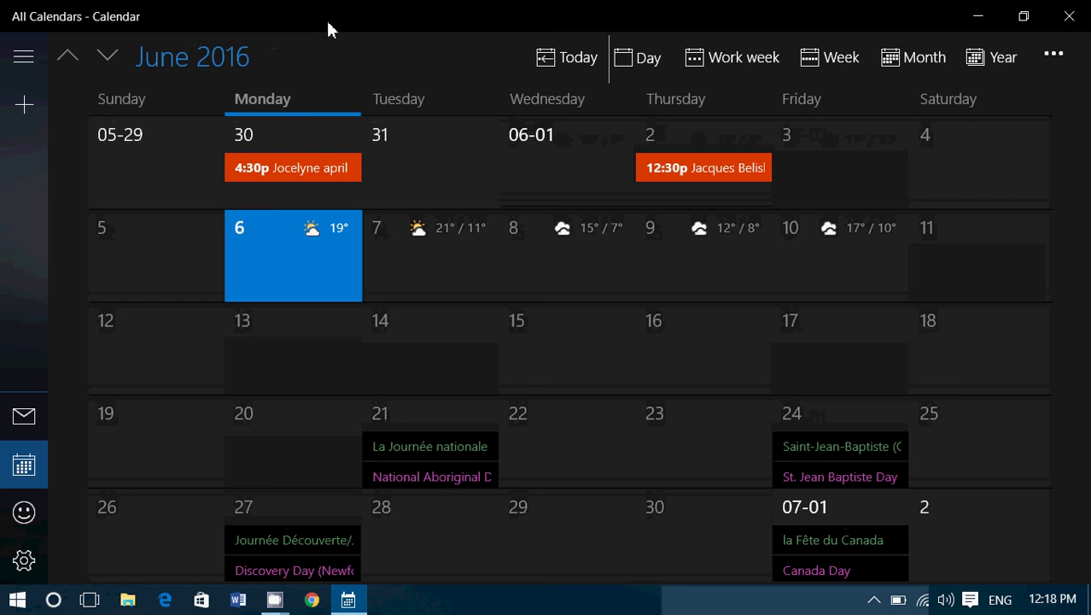
{"action": "left_click", "coordinate": [111, 60]}
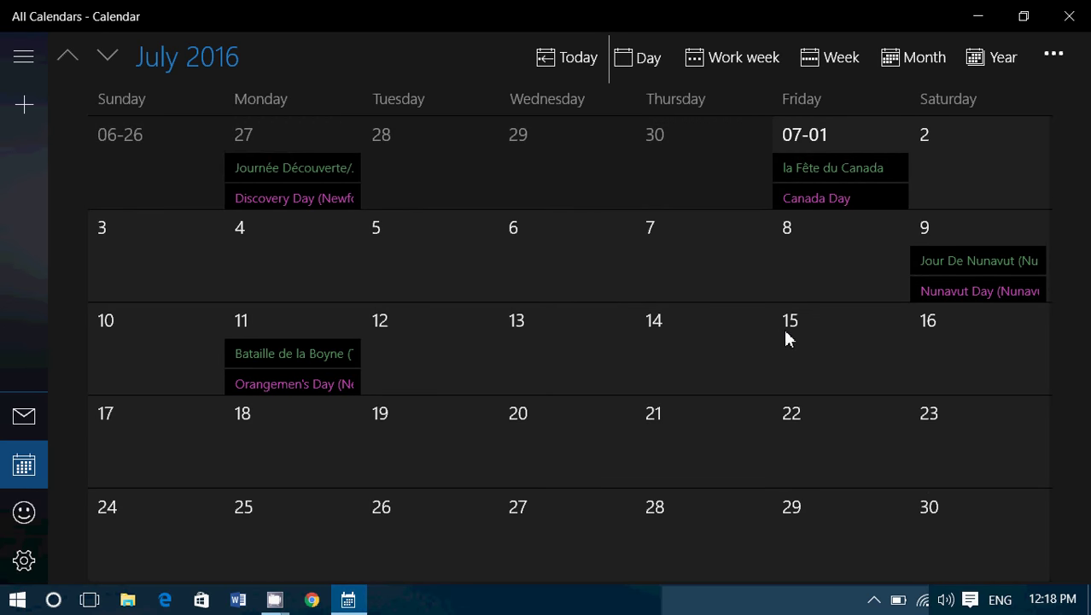
{"action": "left_click", "coordinate": [800, 356]}
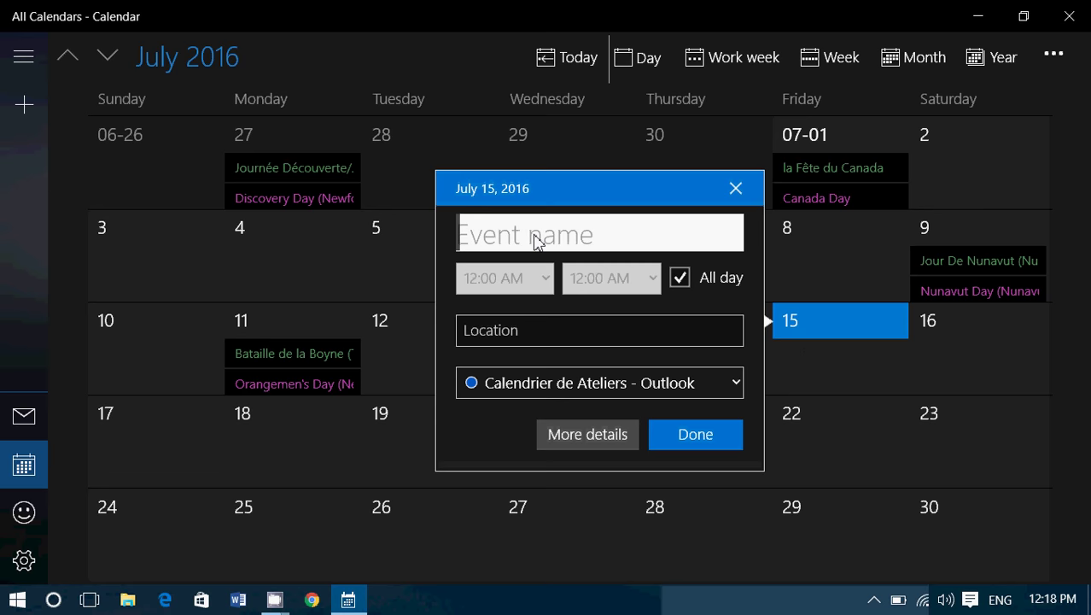
Title the event 'Test Appointment' and clear the All day checkbox
{"action": "type", "text": "Test App"}
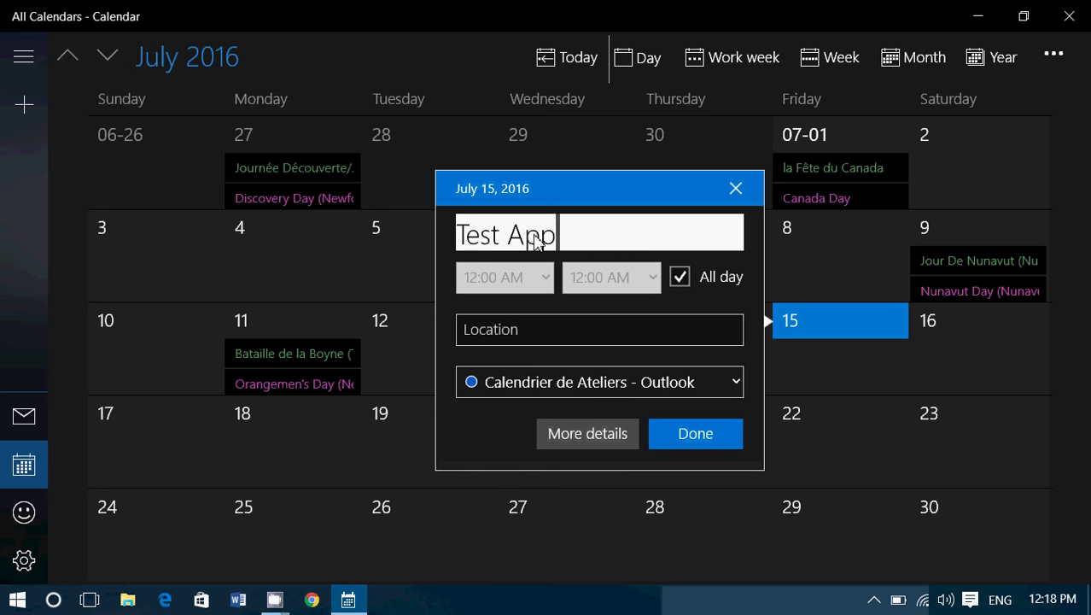
{"action": "type", "text": "ointment"}
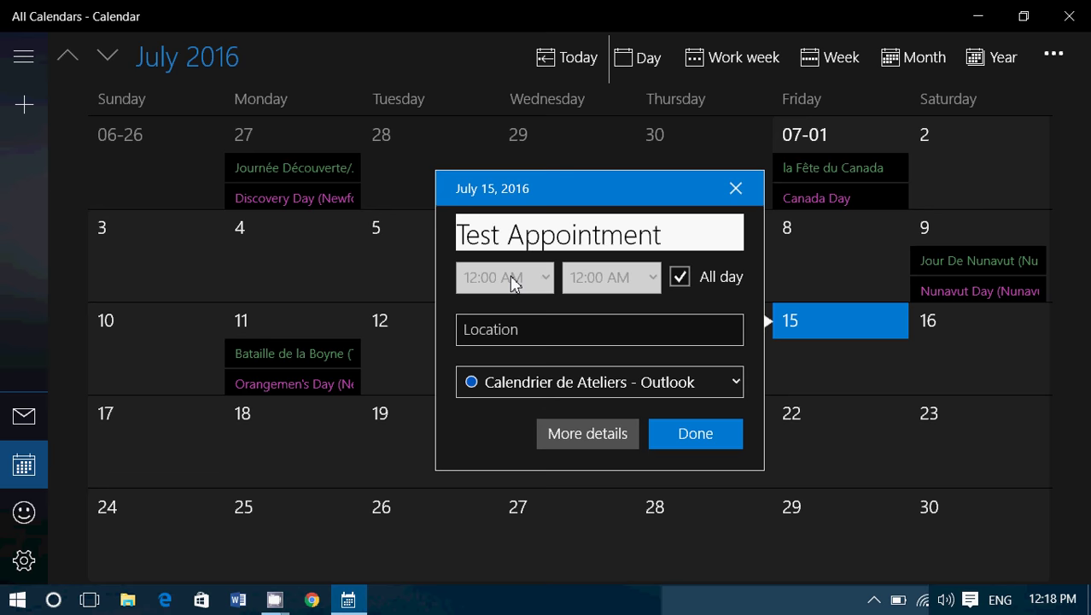
{"action": "left_click", "coordinate": [681, 284]}
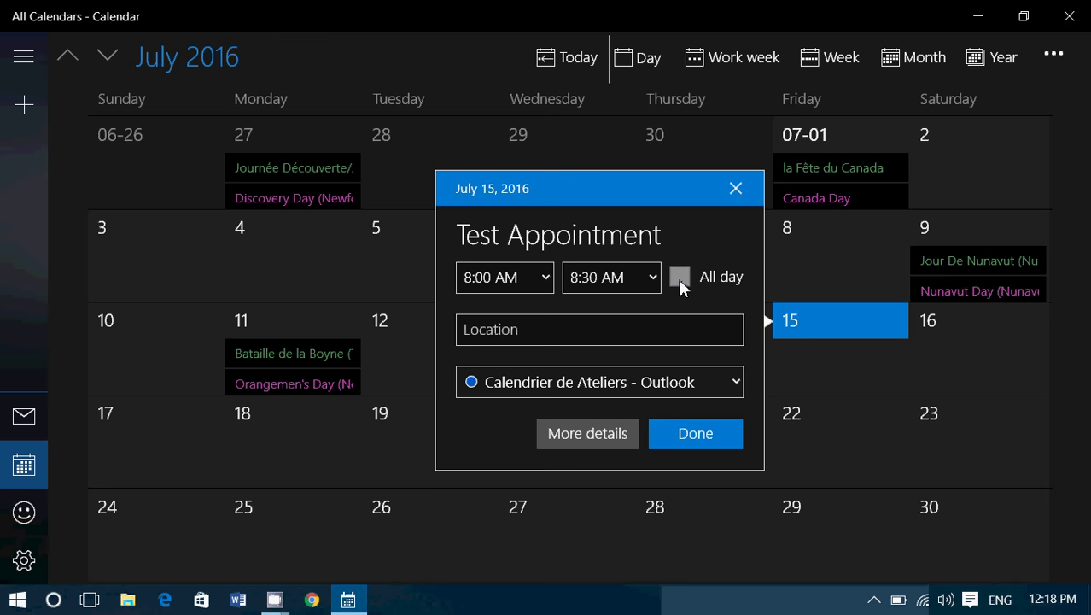
Set the appointment's start time to 12:00 PM and end time to 2:00 PM
{"action": "left_click", "coordinate": [681, 284]}
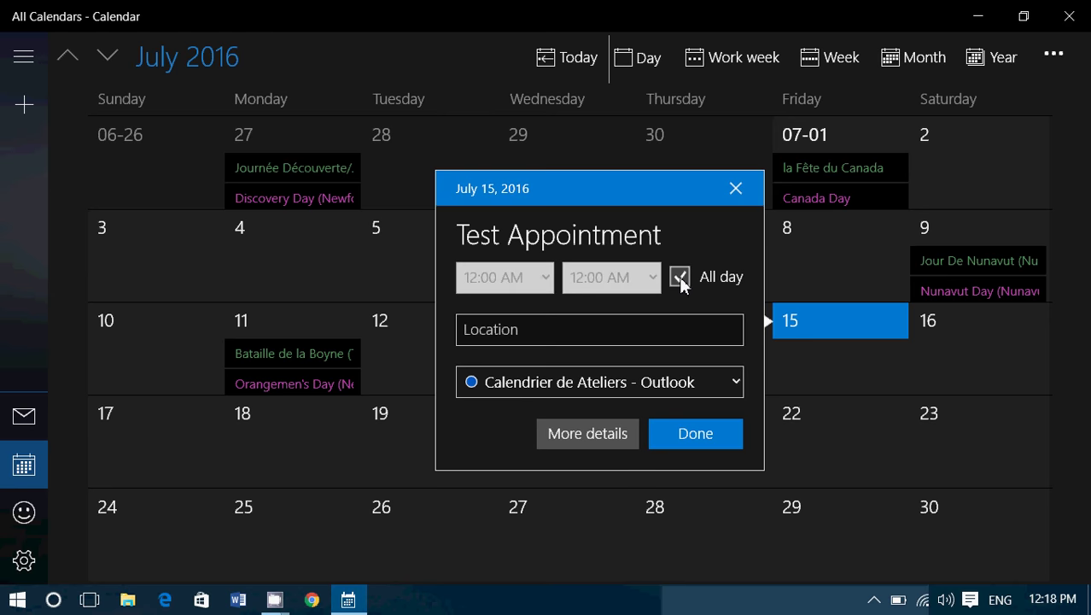
{"action": "left_click", "coordinate": [680, 282]}
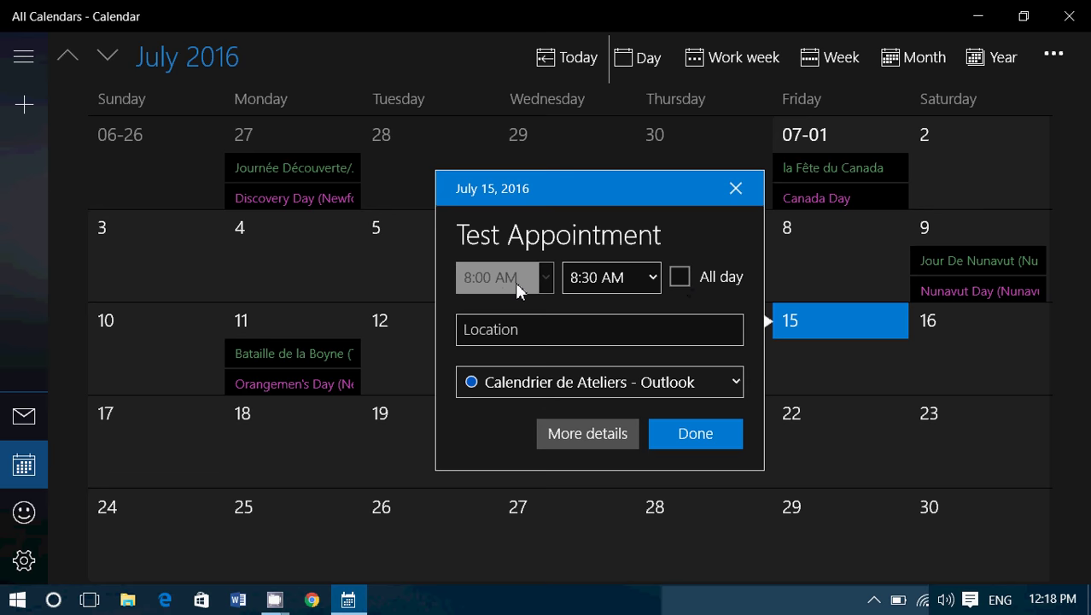
{"action": "left_click", "coordinate": [539, 279]}
{"action": "left_click", "coordinate": [539, 279]}
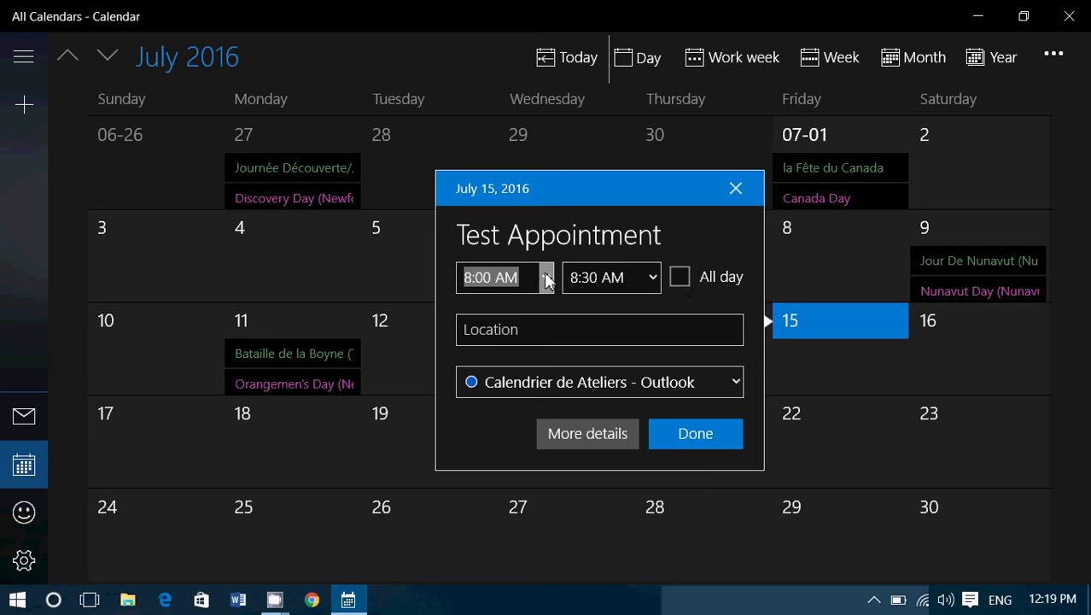
{"action": "scroll", "coordinate": [512, 382], "scroll_direction": "down", "scroll_amount": 5}
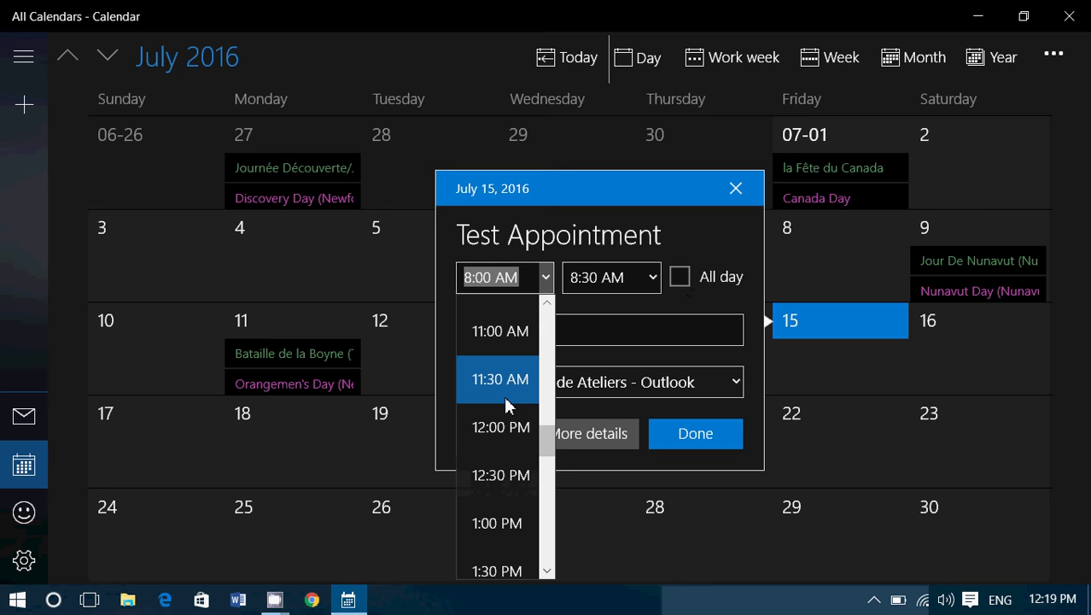
{"action": "left_click", "coordinate": [504, 427]}
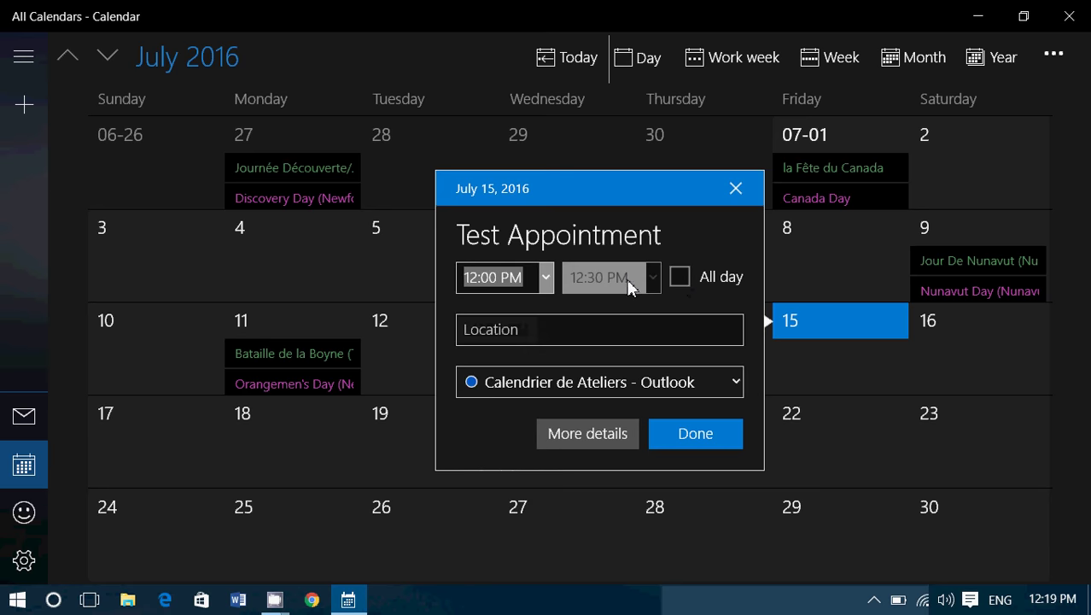
{"action": "left_click", "coordinate": [650, 278]}
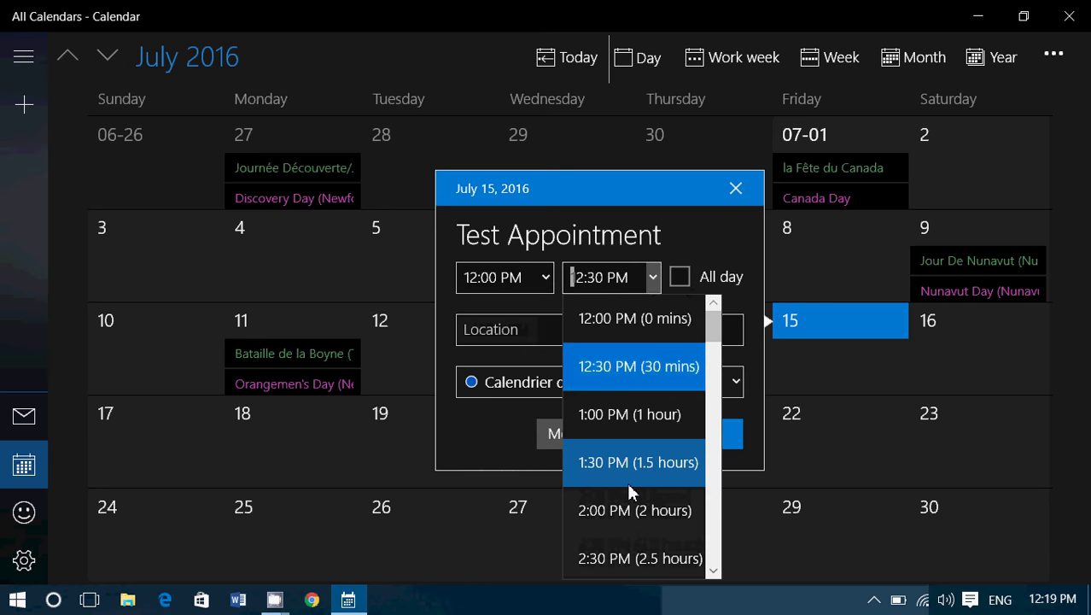
{"action": "left_click", "coordinate": [626, 514]}
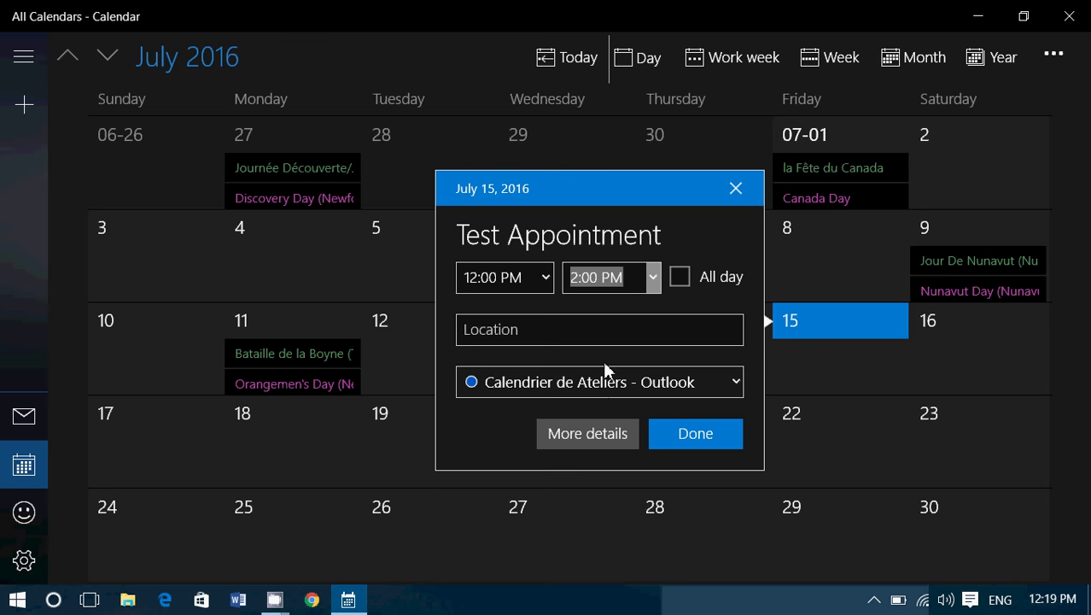
{"action": "left_click", "coordinate": [562, 331]}
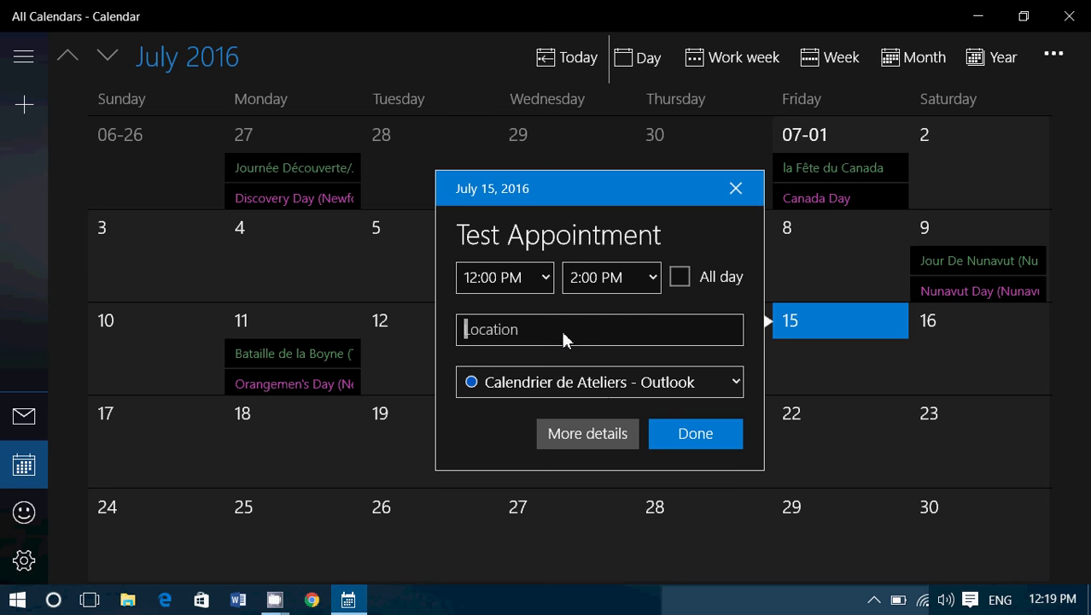
Enter the street address into the event's Location field
{"action": "type", "text": "123 "}
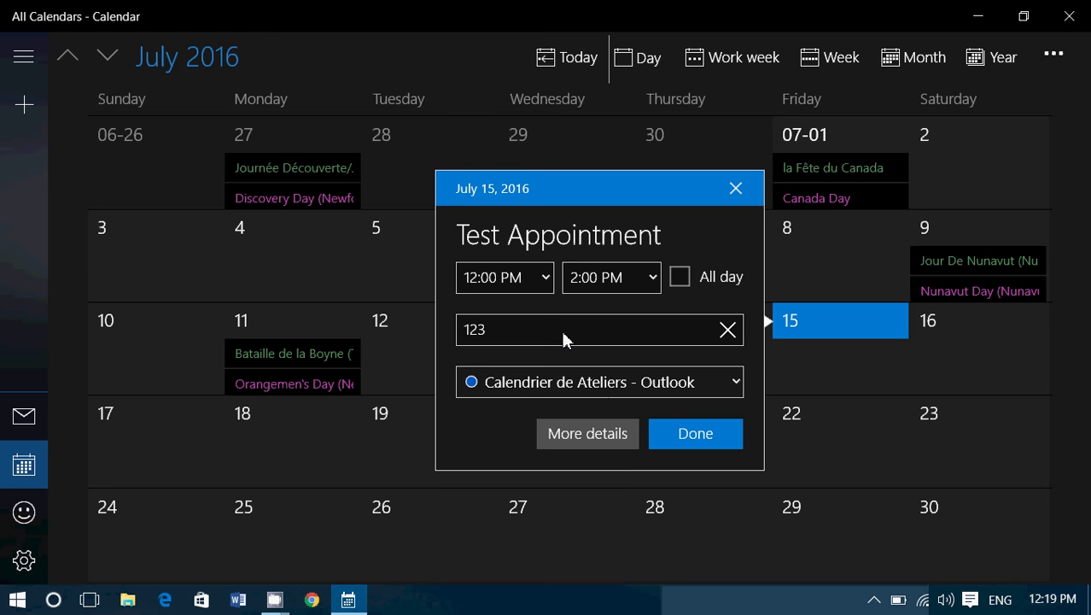
{"action": "type", "text": "saver street"}
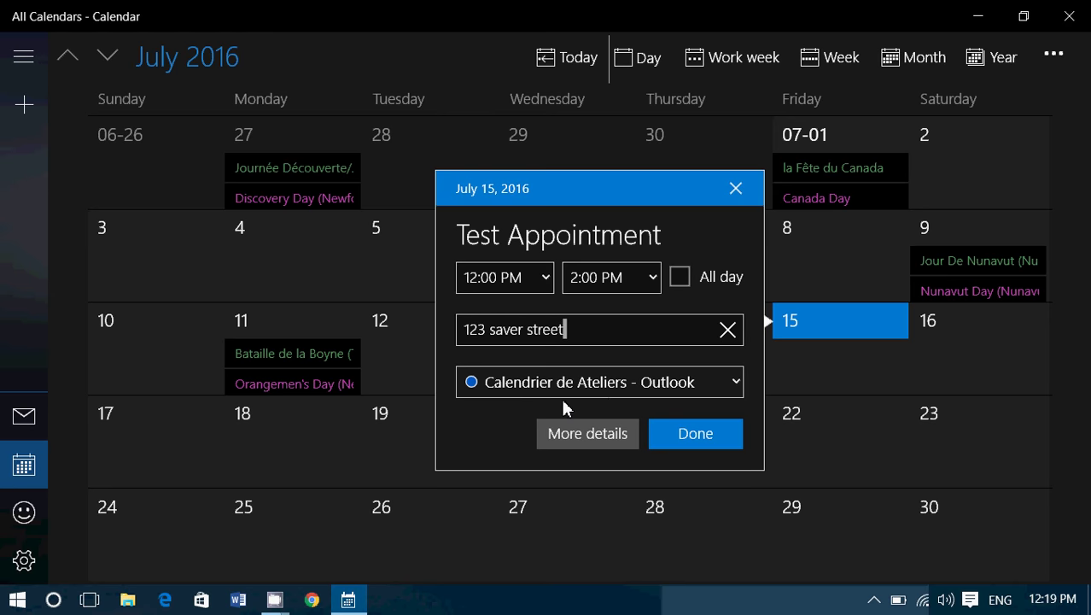
Choose the Main Gmail account's calendar from the calendar dropdown
{"action": "left_click", "coordinate": [602, 381]}
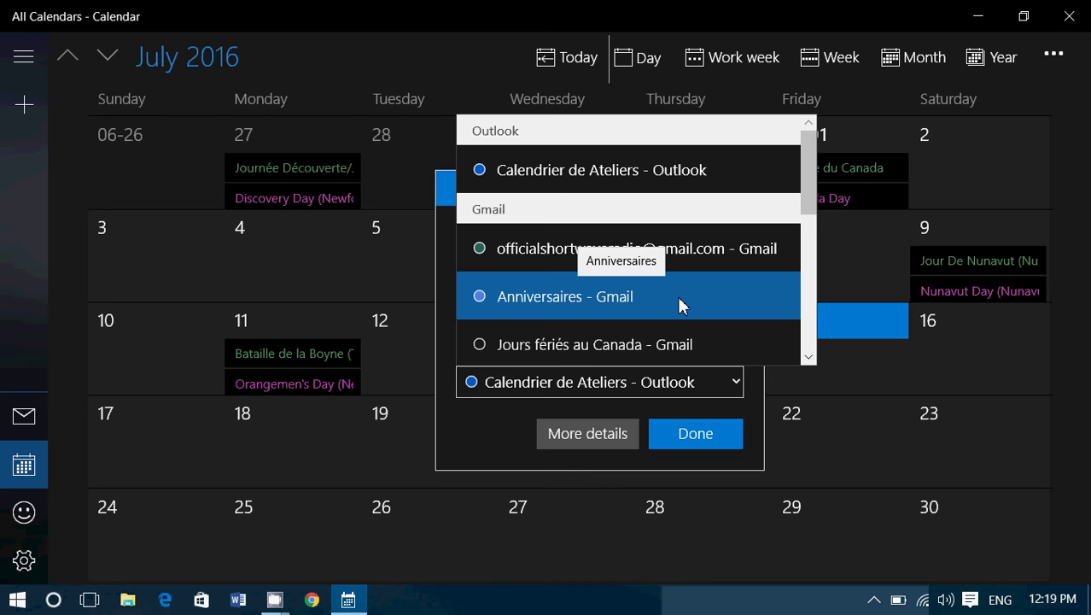
{"action": "scroll", "coordinate": [663, 298], "scroll_direction": "down", "scroll_amount": 2}
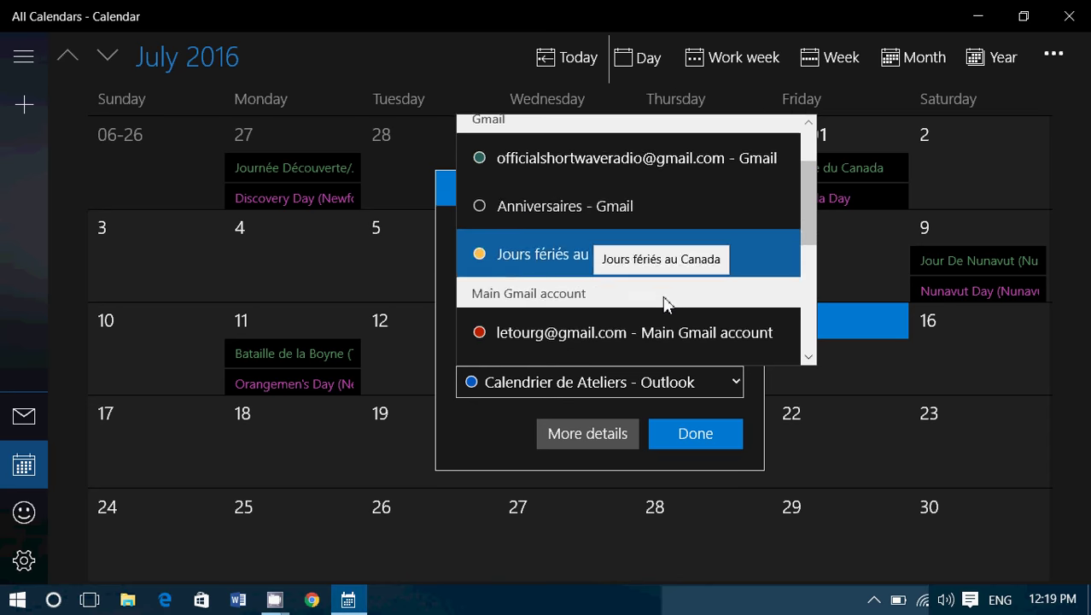
{"action": "scroll", "coordinate": [664, 303], "scroll_direction": "down", "scroll_amount": 1}
{"action": "left_click", "coordinate": [656, 281]}
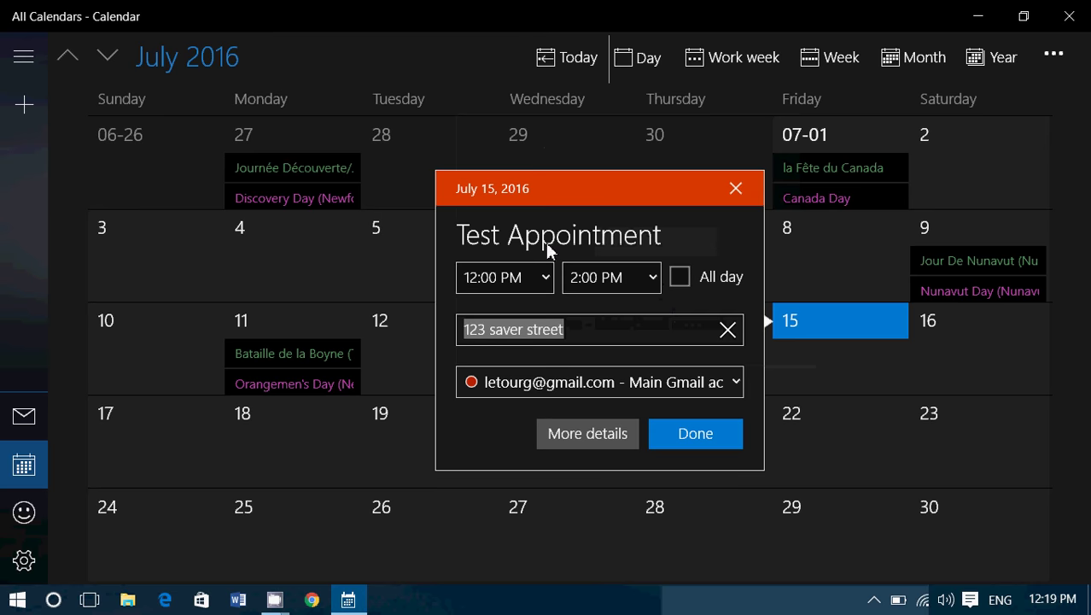
Recheck the calendar list to confirm Main Gmail is selected, leaving it unchanged
{"action": "left_click", "coordinate": [626, 383]}
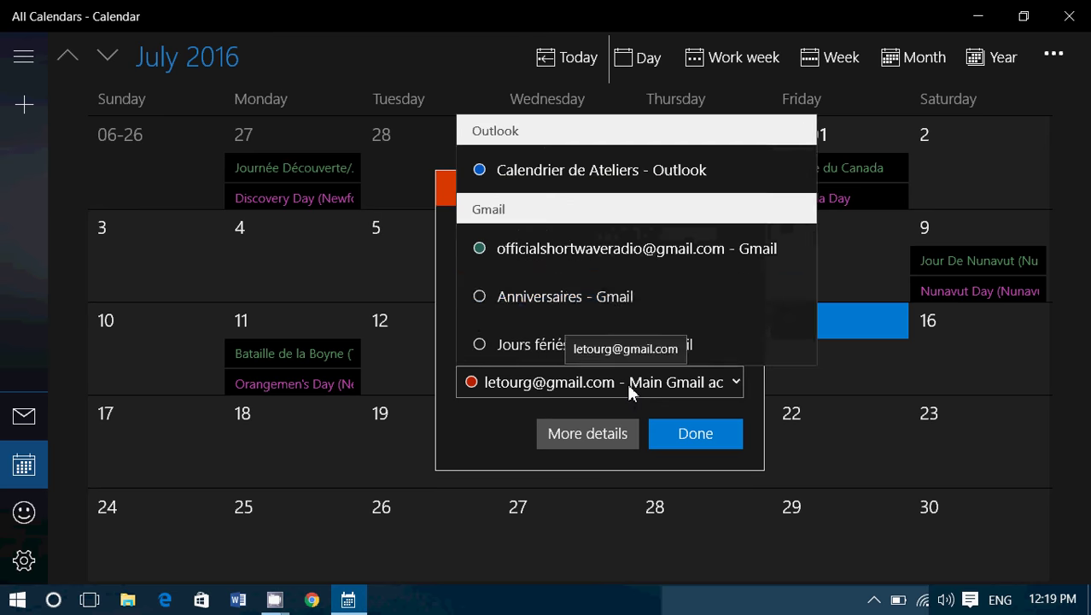
{"action": "scroll", "coordinate": [646, 269], "scroll_direction": "down", "scroll_amount": 5}
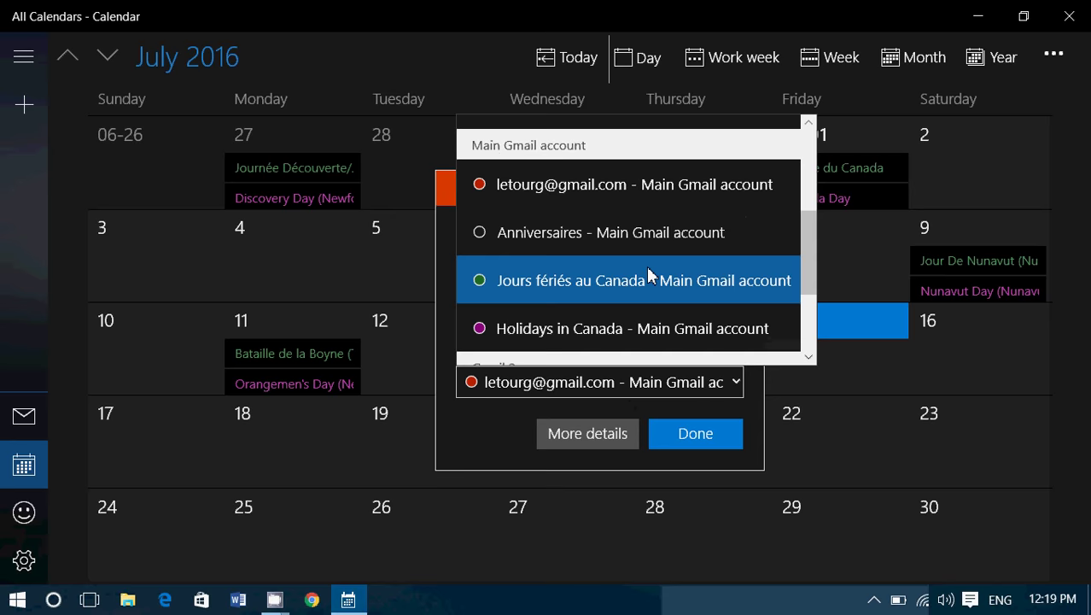
{"action": "scroll", "coordinate": [647, 268], "scroll_direction": "down", "scroll_amount": 3}
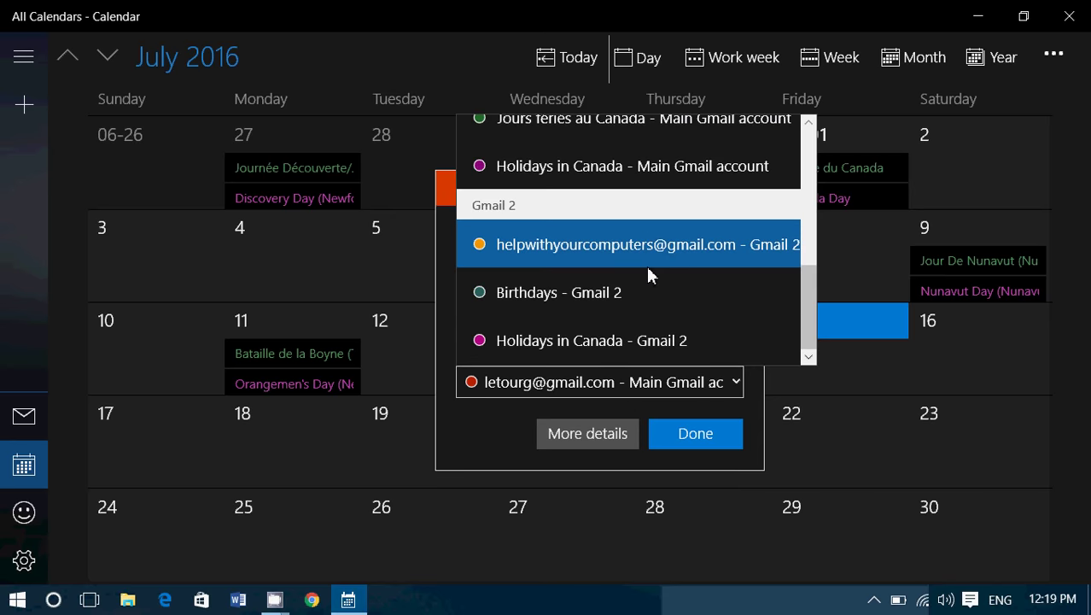
{"action": "scroll", "coordinate": [647, 268], "scroll_direction": "up", "scroll_amount": 8}
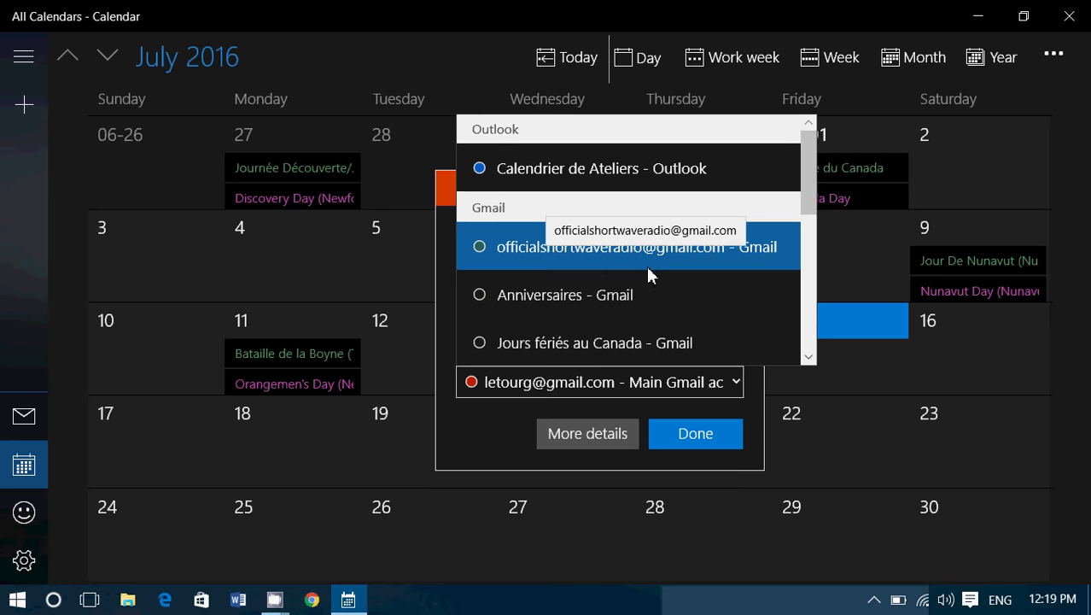
{"action": "scroll", "coordinate": [647, 269], "scroll_direction": "down", "scroll_amount": 4}
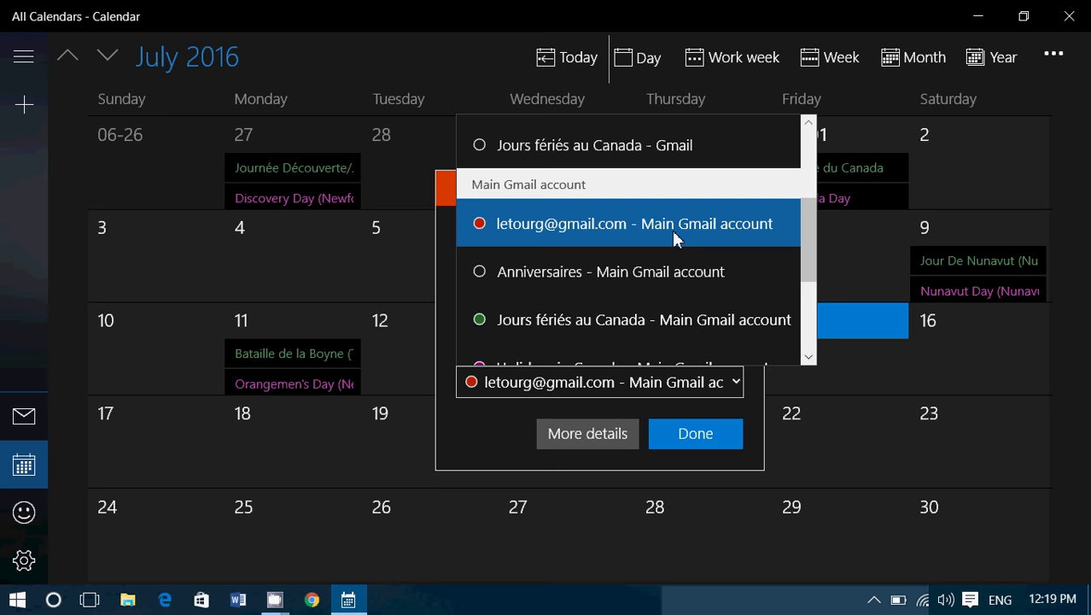
{"action": "left_click", "coordinate": [516, 433]}
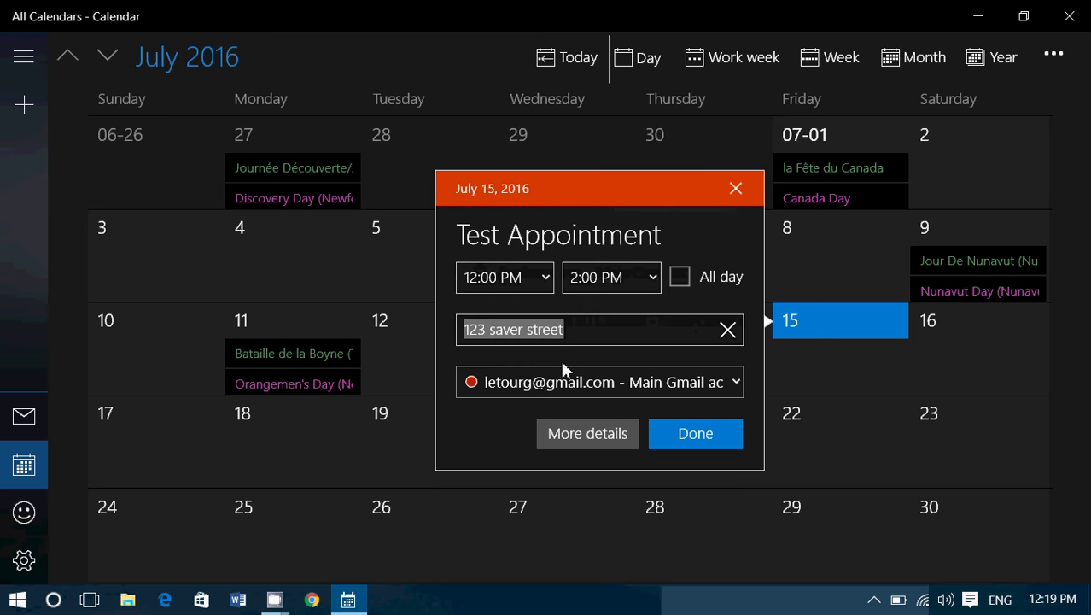
Open the event's More details page and keep the reminder at 15 minutes
{"action": "left_click", "coordinate": [579, 439]}
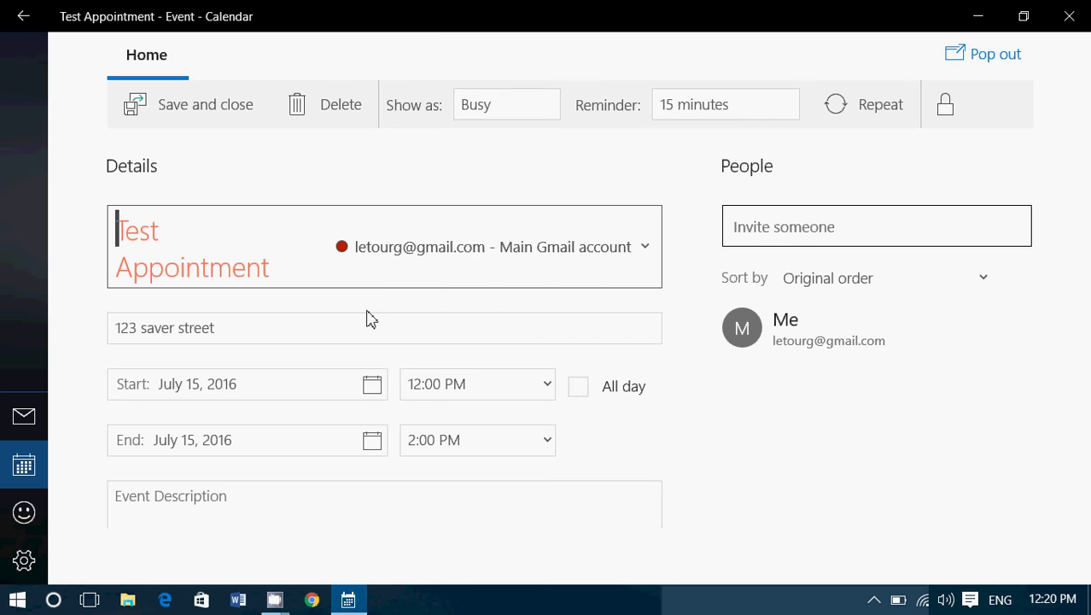
{"action": "scroll", "coordinate": [341, 333], "scroll_direction": "down", "scroll_amount": 1}
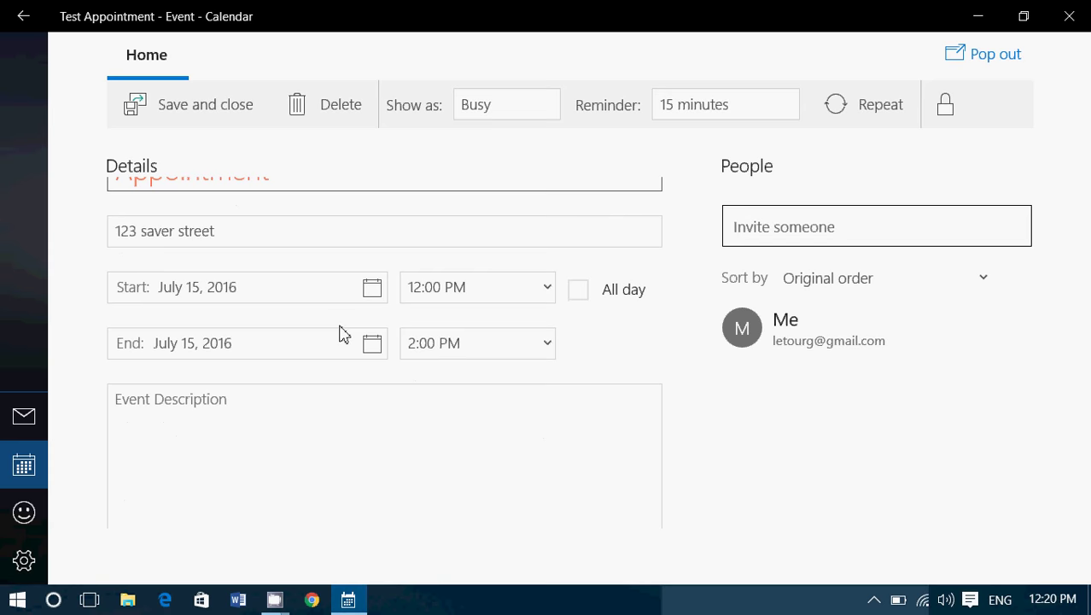
{"action": "scroll", "coordinate": [341, 334], "scroll_direction": "up", "scroll_amount": 1}
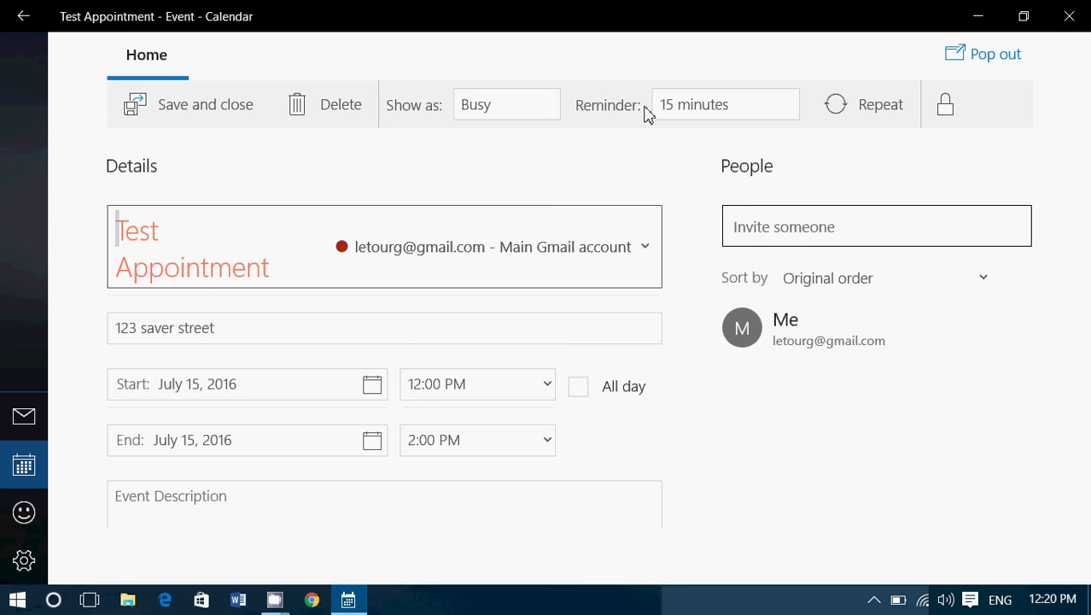
{"action": "left_click", "coordinate": [679, 106]}
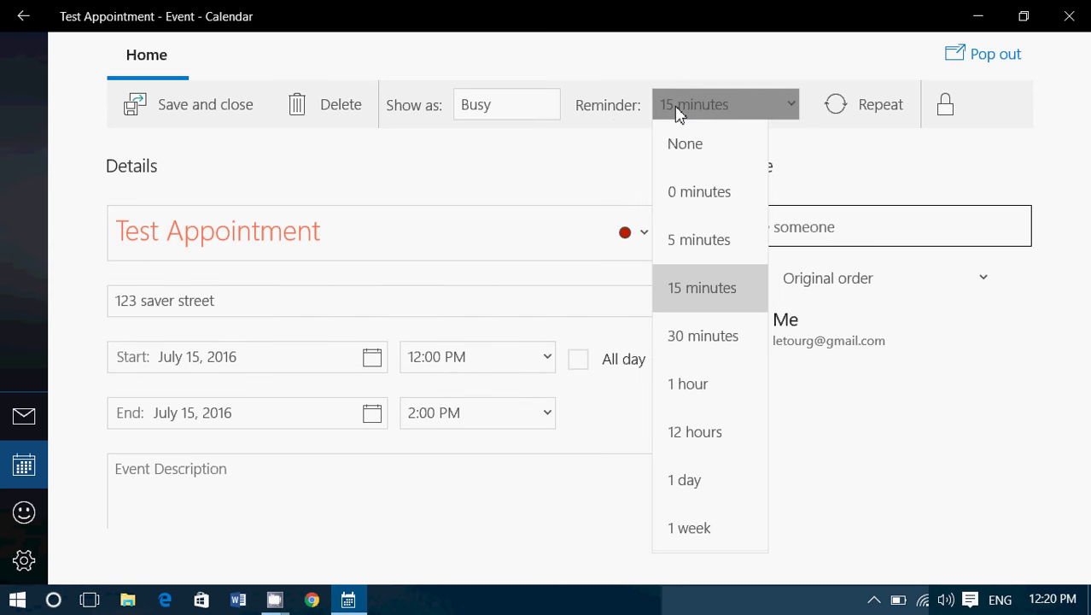
{"action": "left_click", "coordinate": [679, 111]}
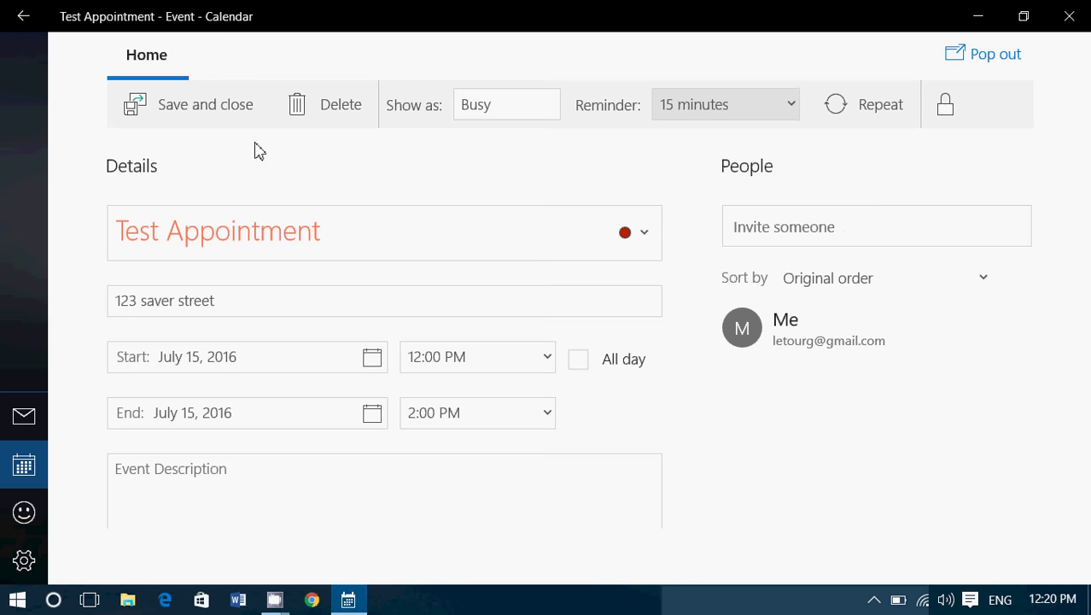
Save and close the appointment, then preview it on July 15 in the month grid
{"action": "left_click", "coordinate": [205, 113]}
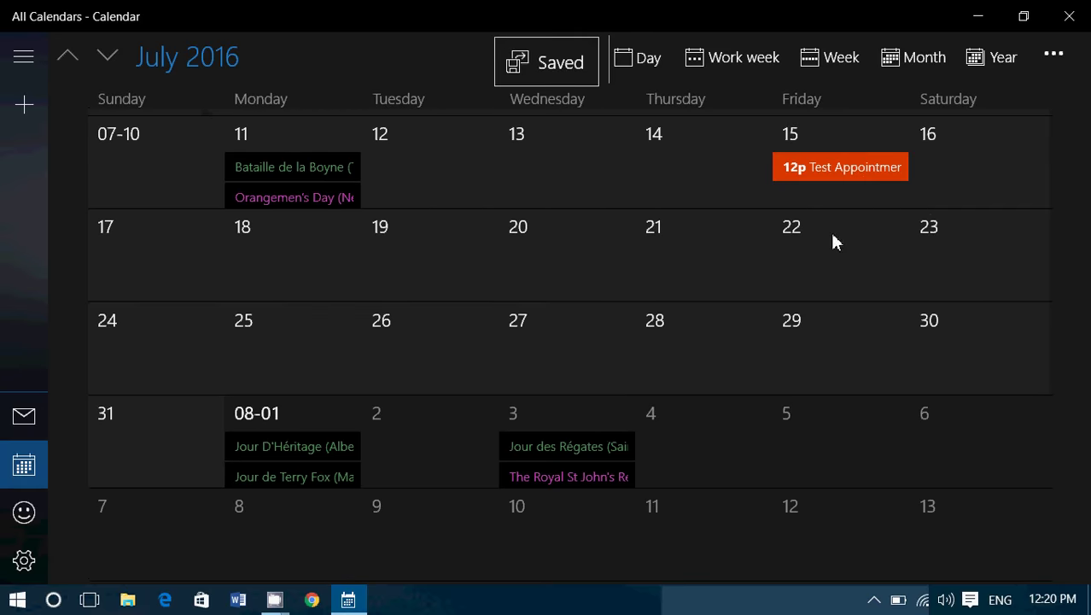
{"action": "left_click", "coordinate": [847, 175]}
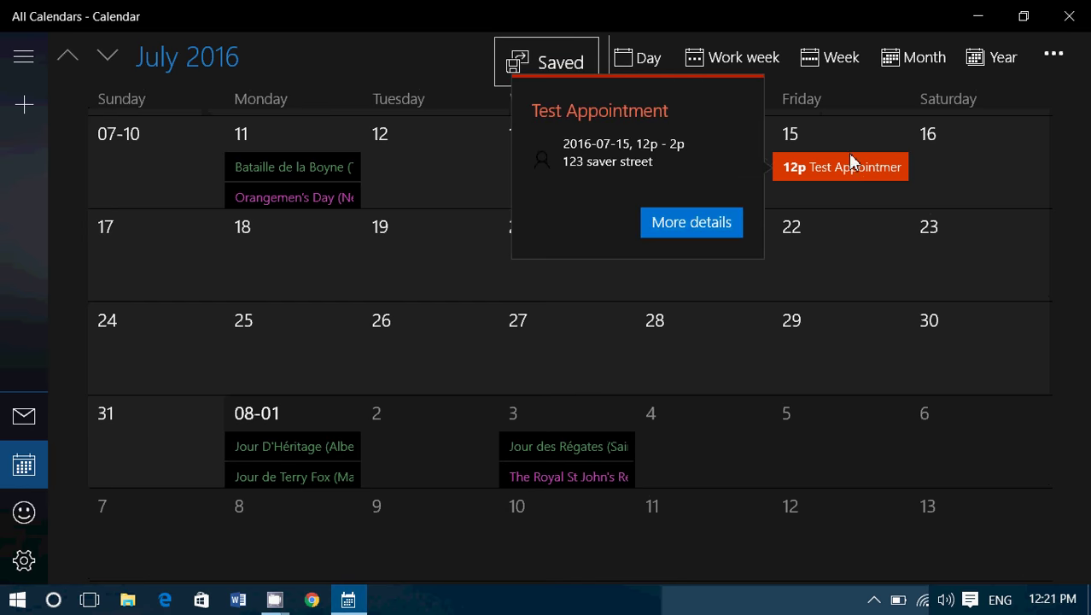
{"action": "left_click", "coordinate": [842, 217]}
{"action": "left_click", "coordinate": [843, 216]}
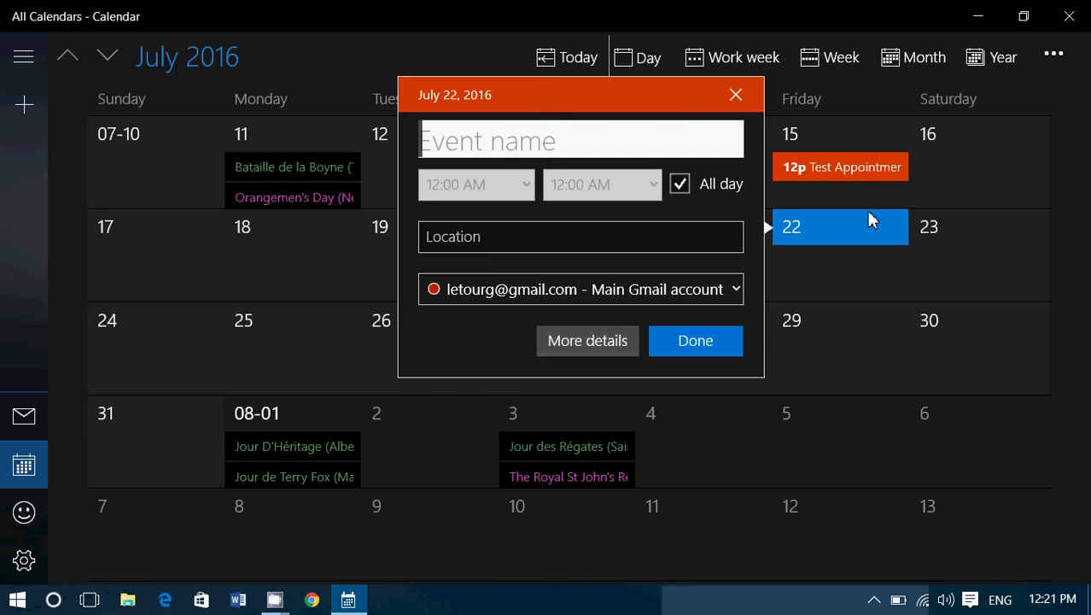
Cancel the accidental July 22 event and recheck the Test Appointment preview
{"action": "left_click", "coordinate": [738, 99]}
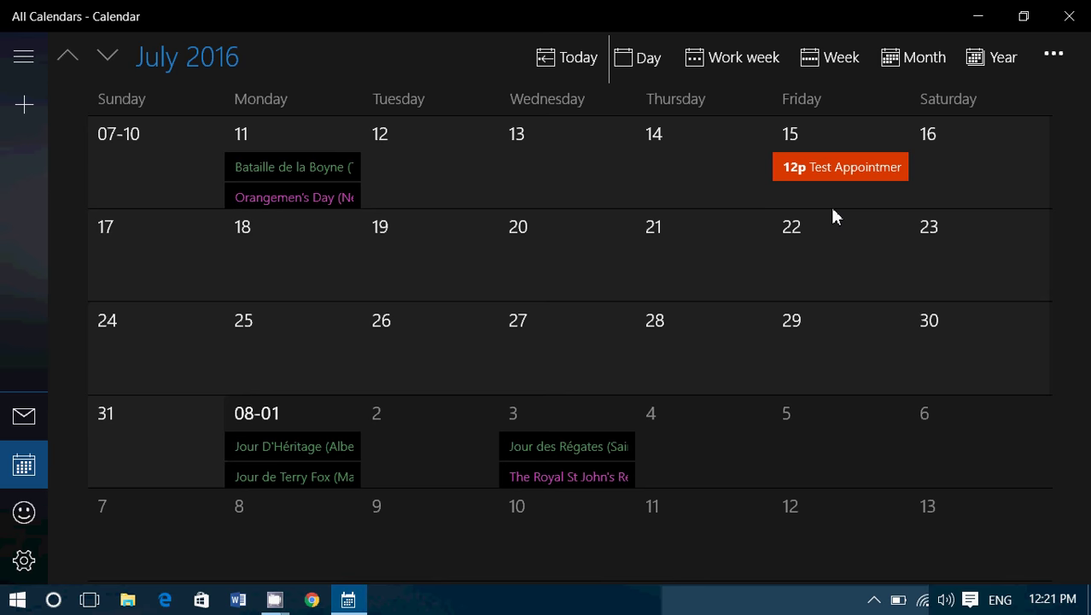
{"action": "left_click", "coordinate": [834, 167]}
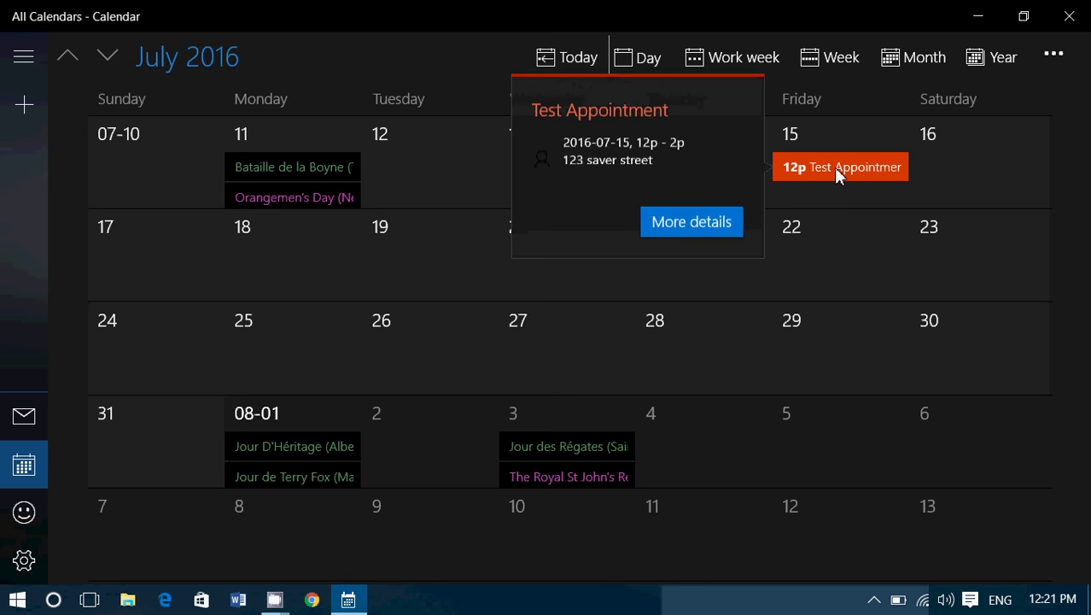
{"action": "left_click", "coordinate": [832, 302]}
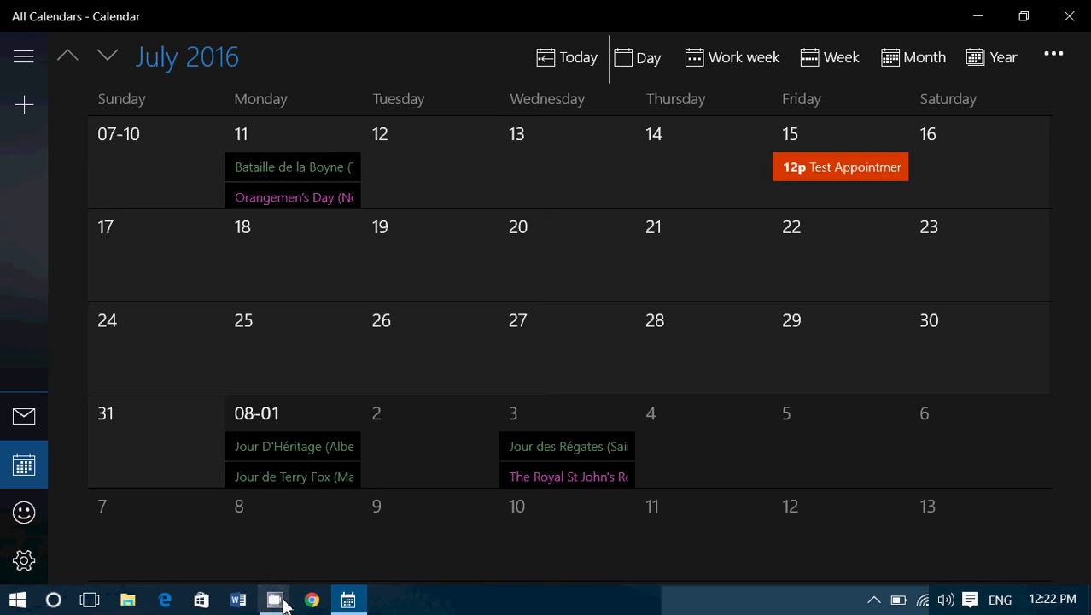
{"action": "mouse_move", "coordinate": [274, 597]}
{"action": "left_click", "coordinate": [197, 557]}
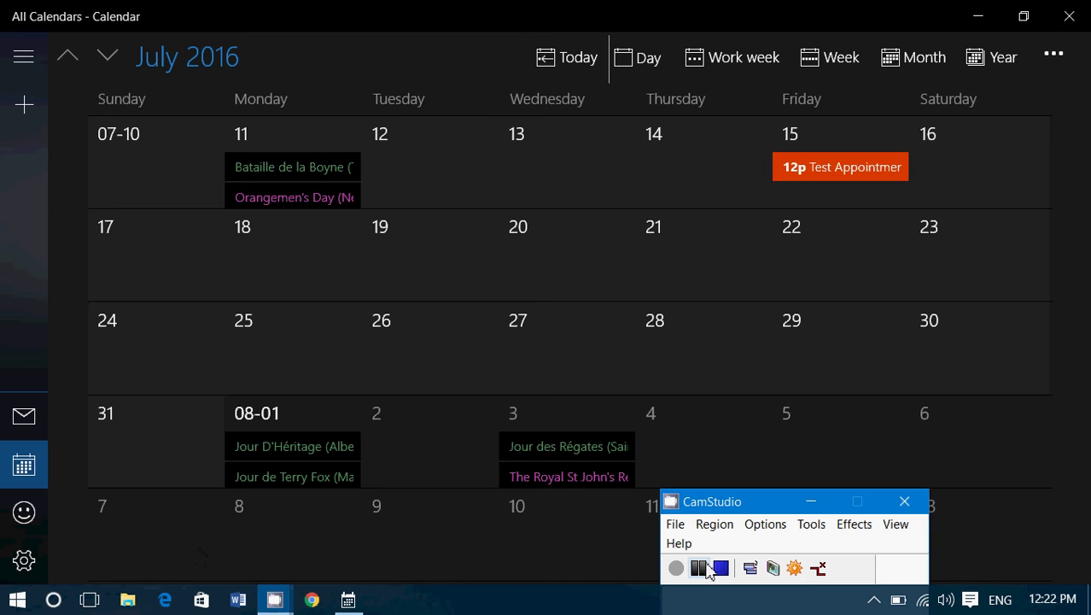